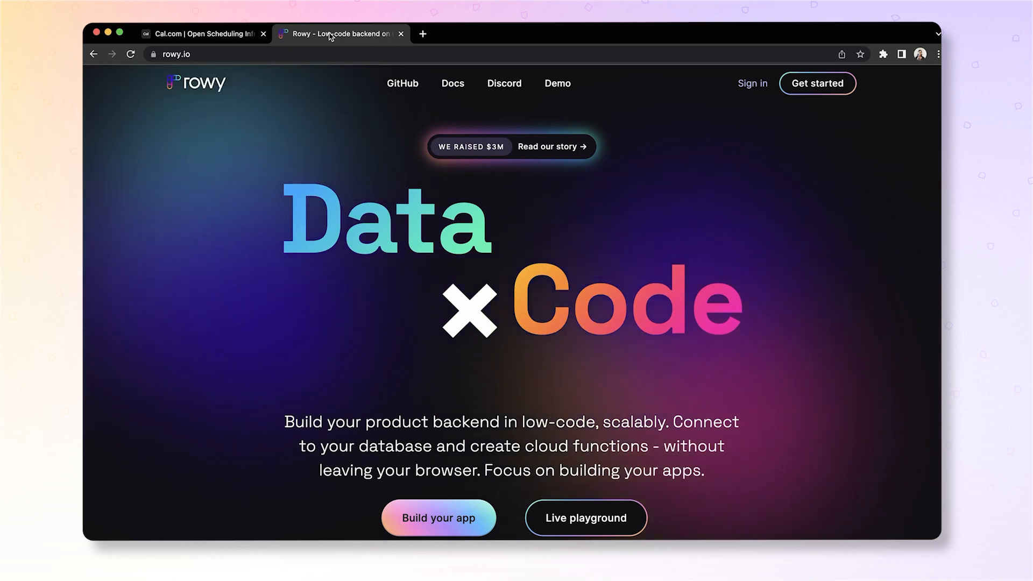
- Switch from the Rowy site to the Cal.com scheduling landing page
left_click(221, 34)
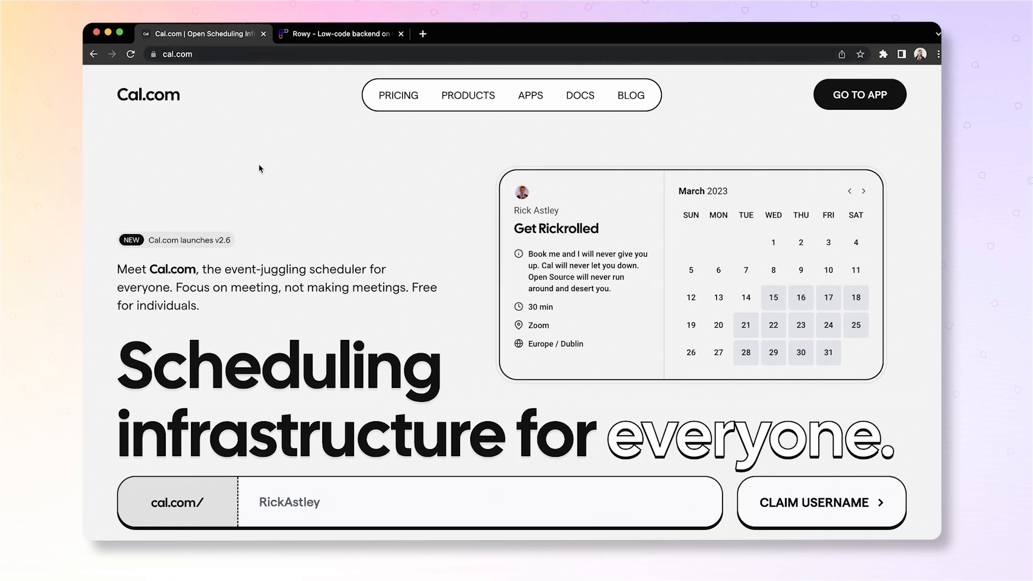
- Scroll down through the Cal.com landing page
scroll(247, 194, "down", 5)
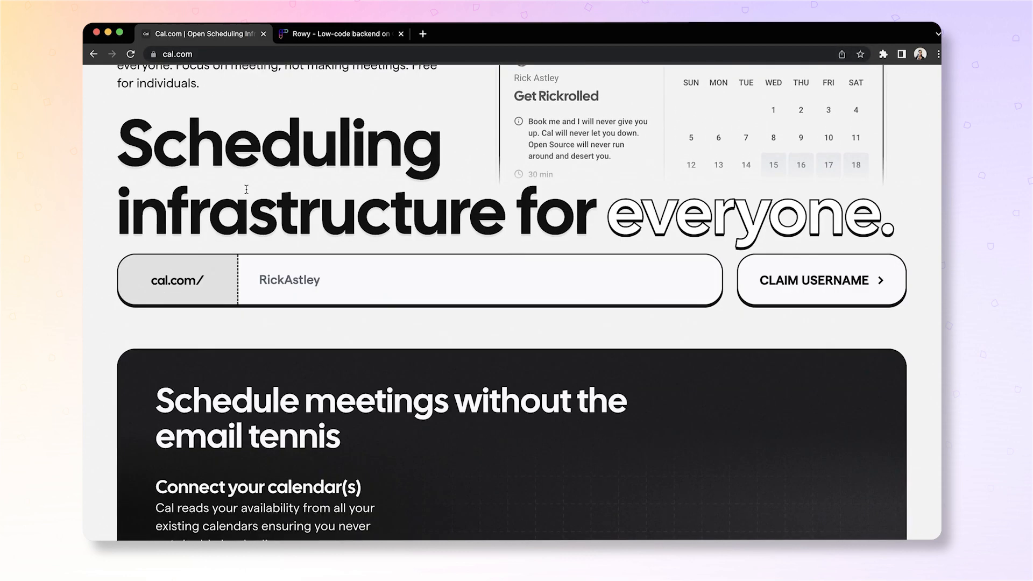
scroll(247, 189, "down", 5)
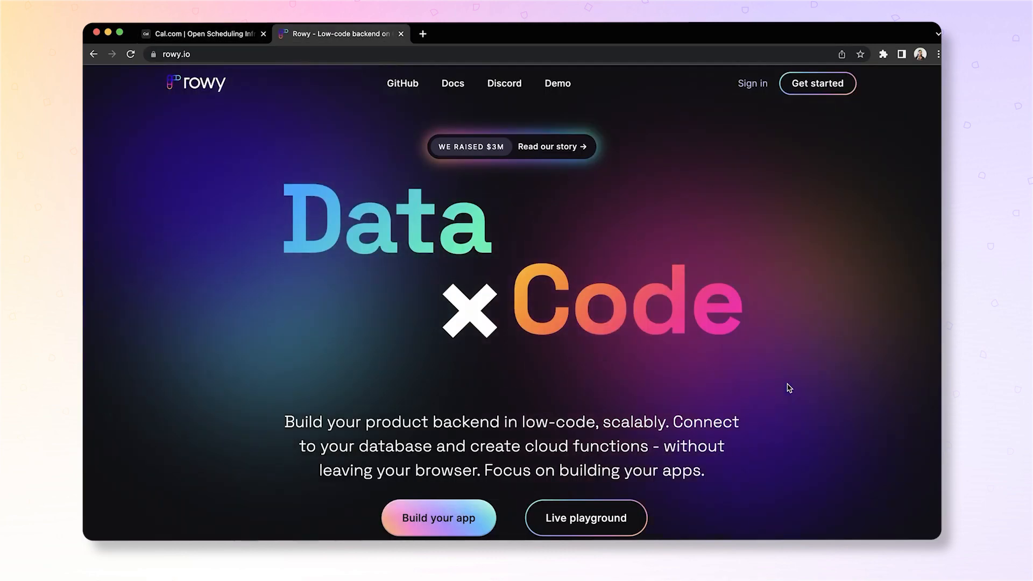
- Scroll down the Rowy homepage to the backend-logic section with the derivative script example
scroll(790, 388, "down", 5)
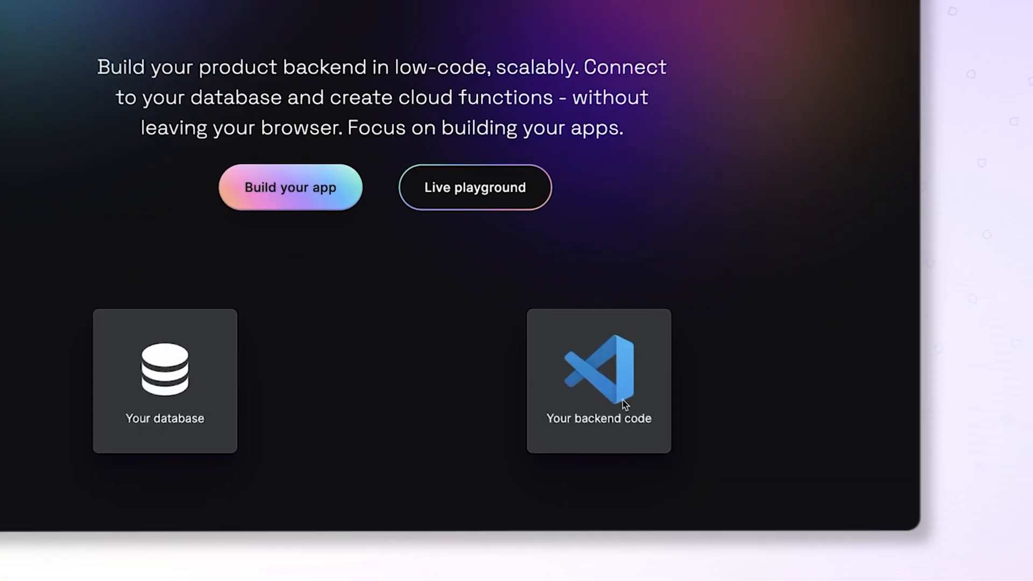
scroll(667, 405, "down", 5)
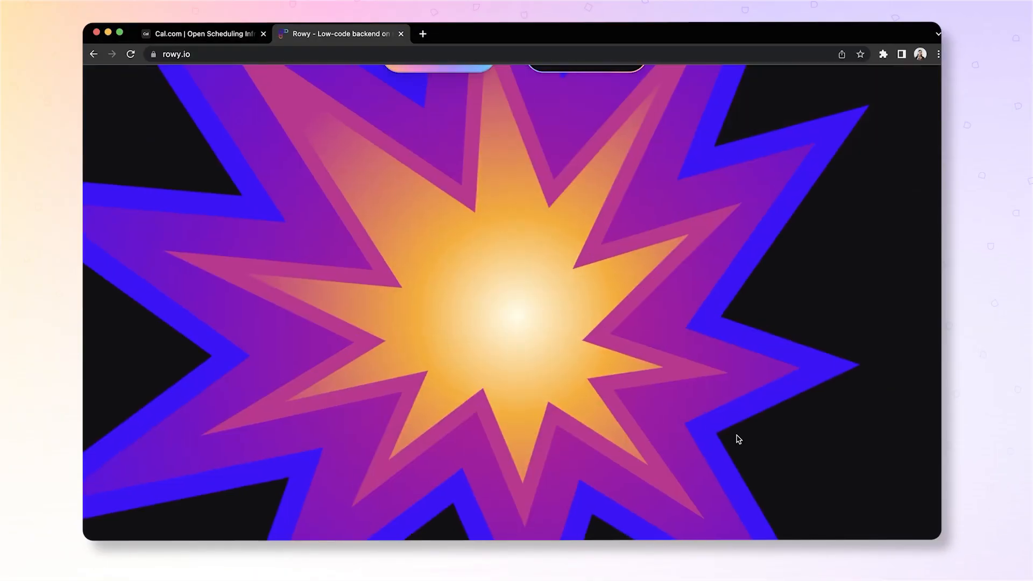
scroll(738, 438, "down", 5)
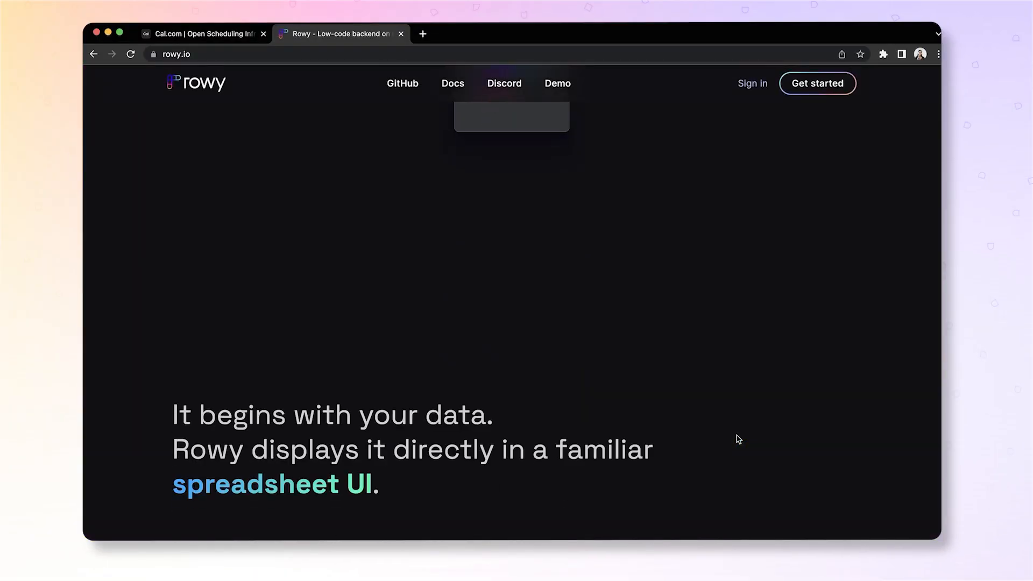
scroll(738, 439, "down", 5)
scroll(739, 439, "down", 3)
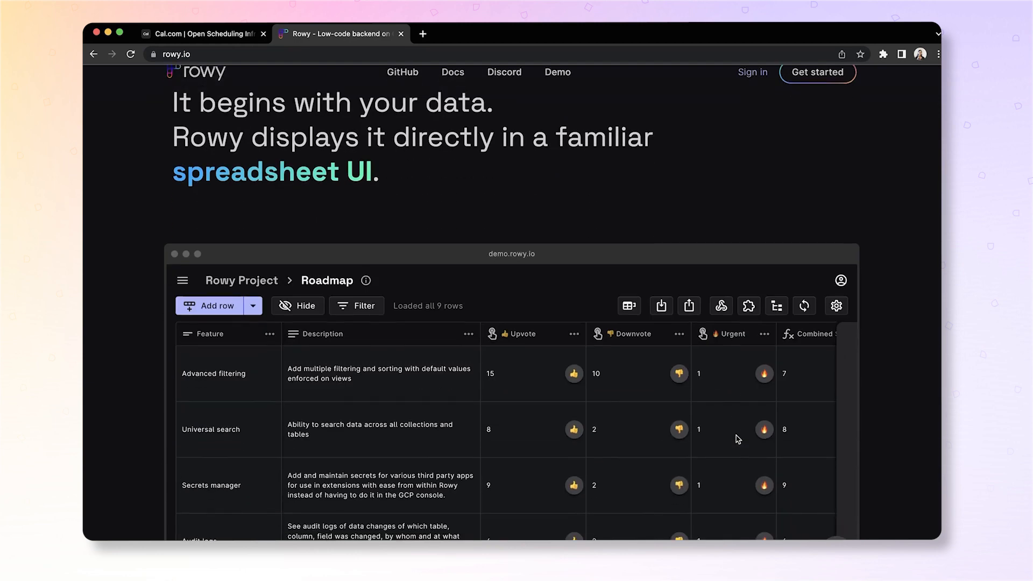
scroll(738, 439, "down", 8)
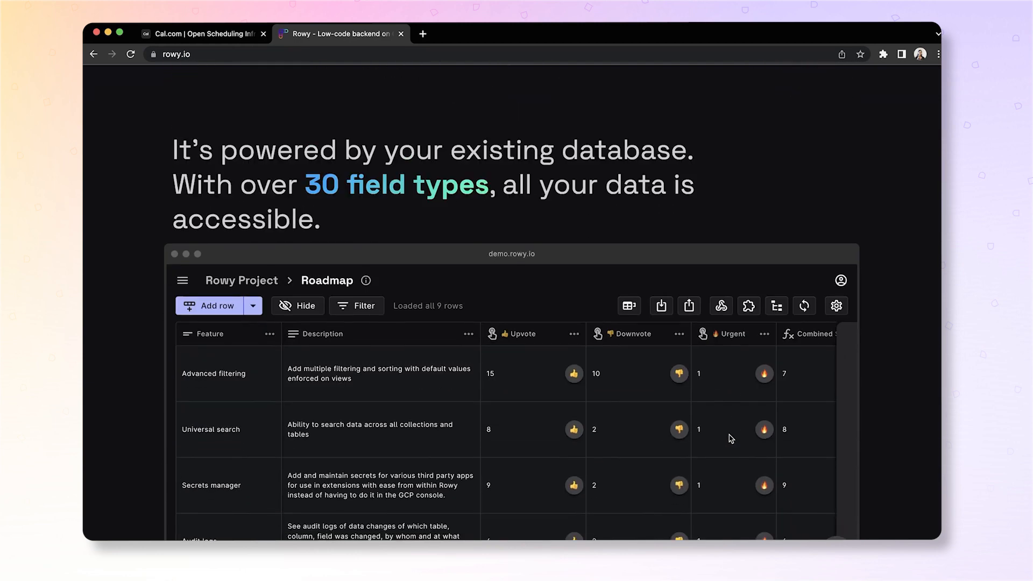
scroll(729, 438, "down", 6)
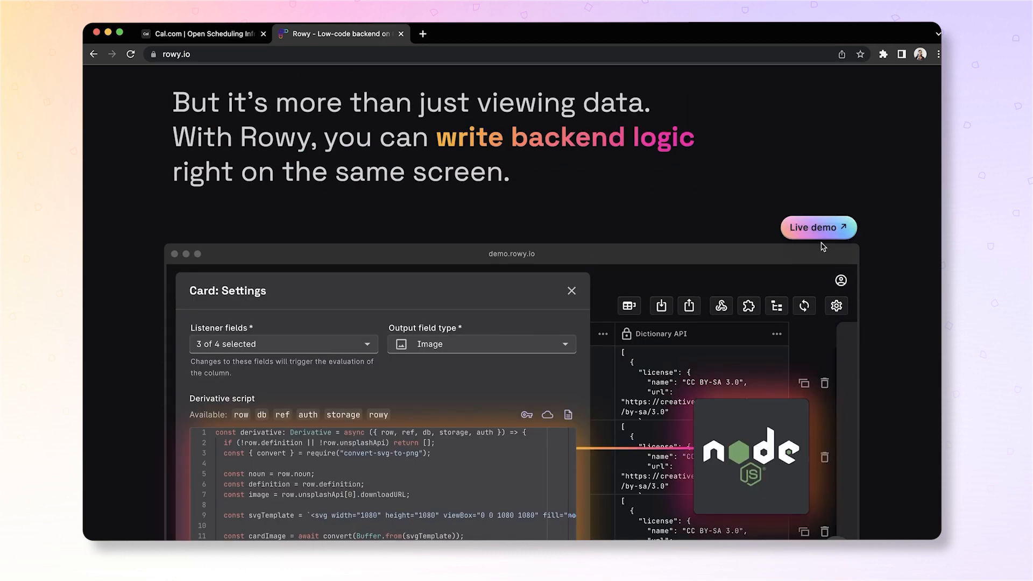
scroll(823, 246, "down", 3)
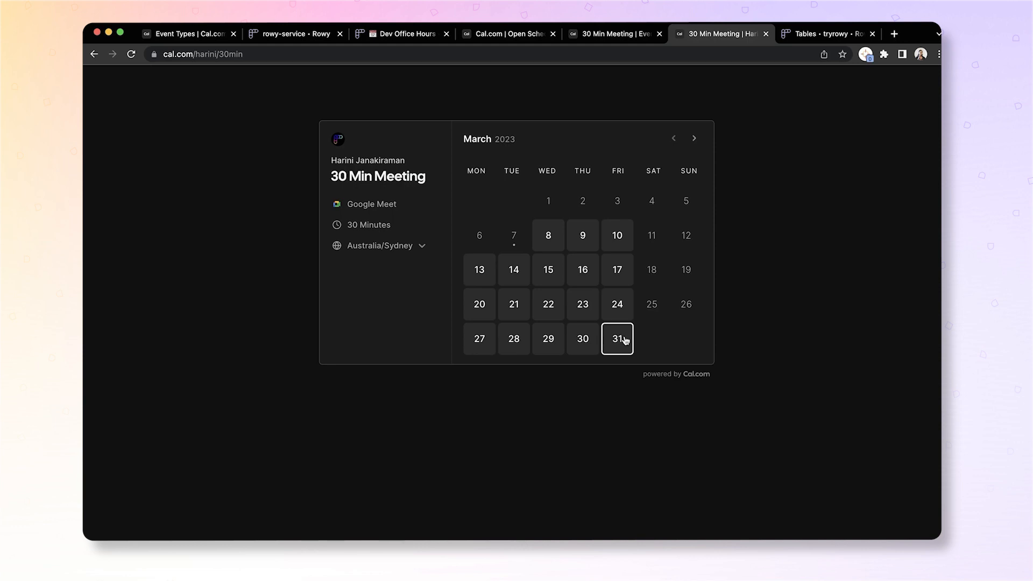
- Pick Wednesday March 8 at 14:30 for the 30 Min Meeting
left_click(549, 246)
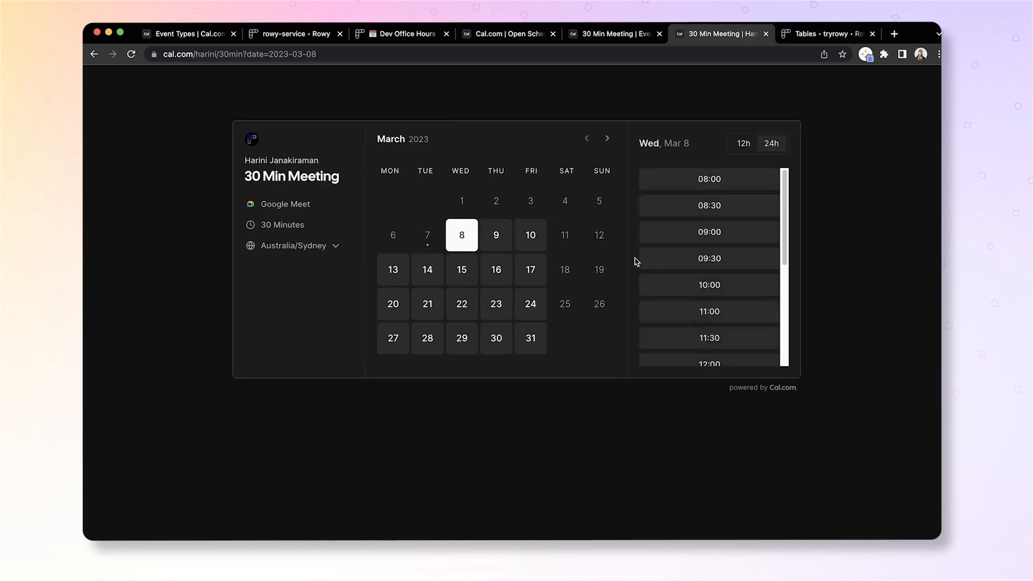
scroll(719, 350, "down", 5)
left_click(717, 355)
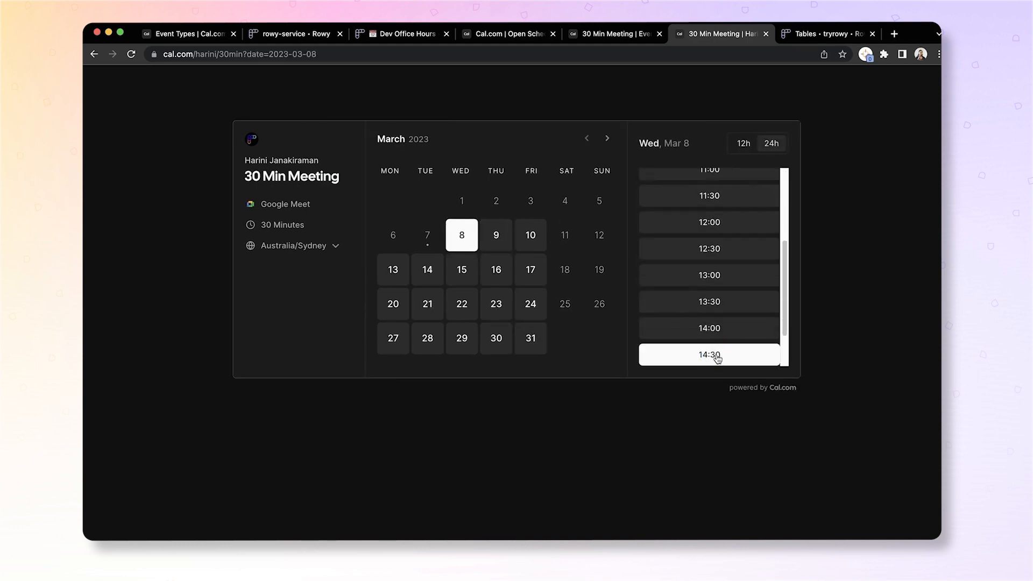
- Fill in the attendee's full name and e-mail on the booking form
left_click(664, 159)
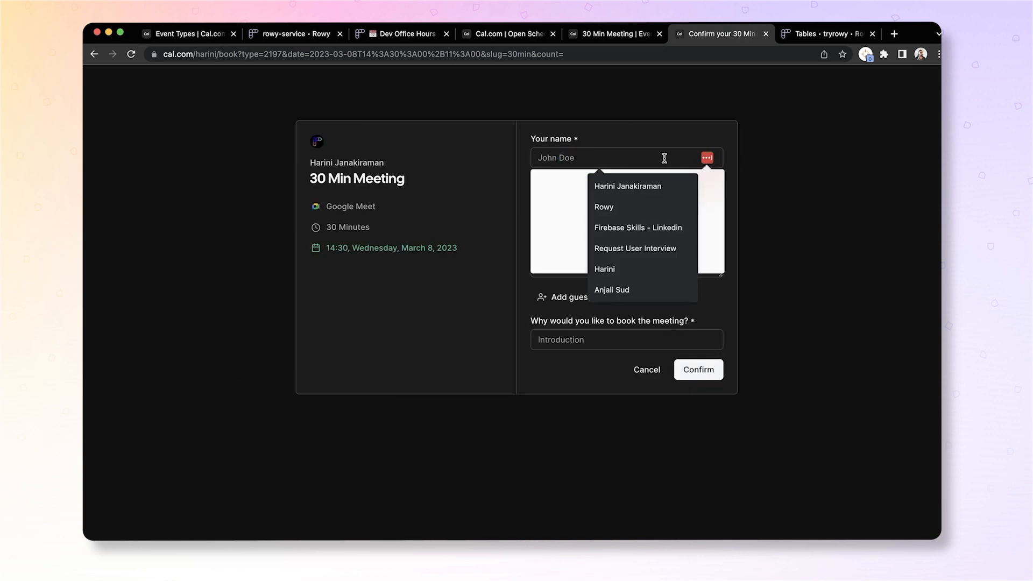
type("Michelle Obama")
key("Tab")
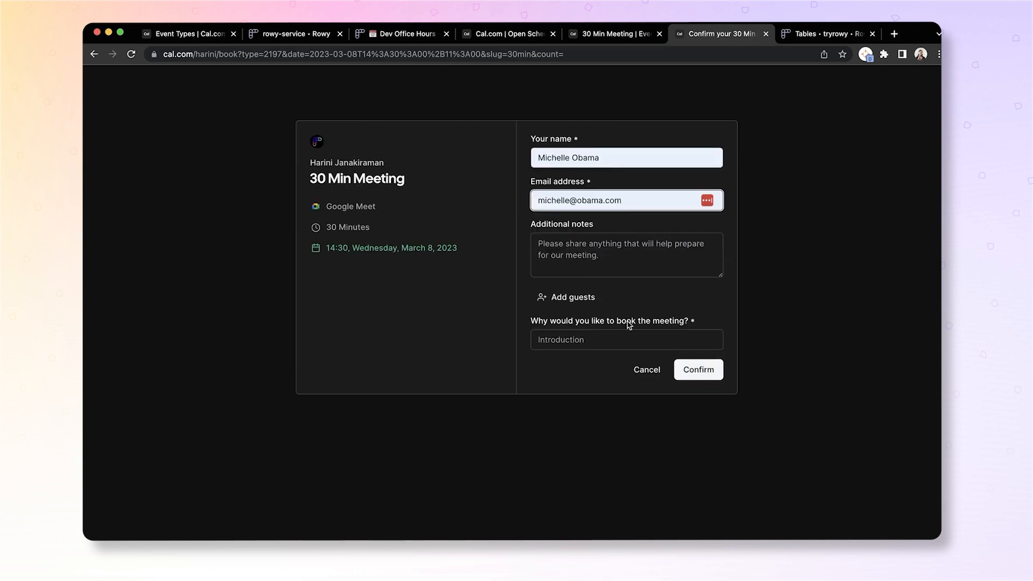
left_click(600, 262)
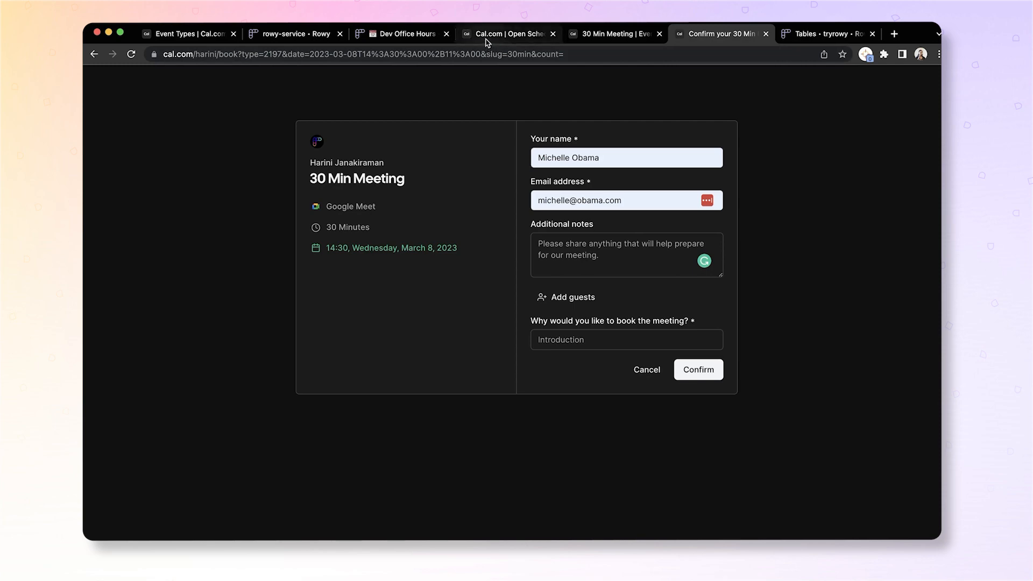
left_click(592, 36)
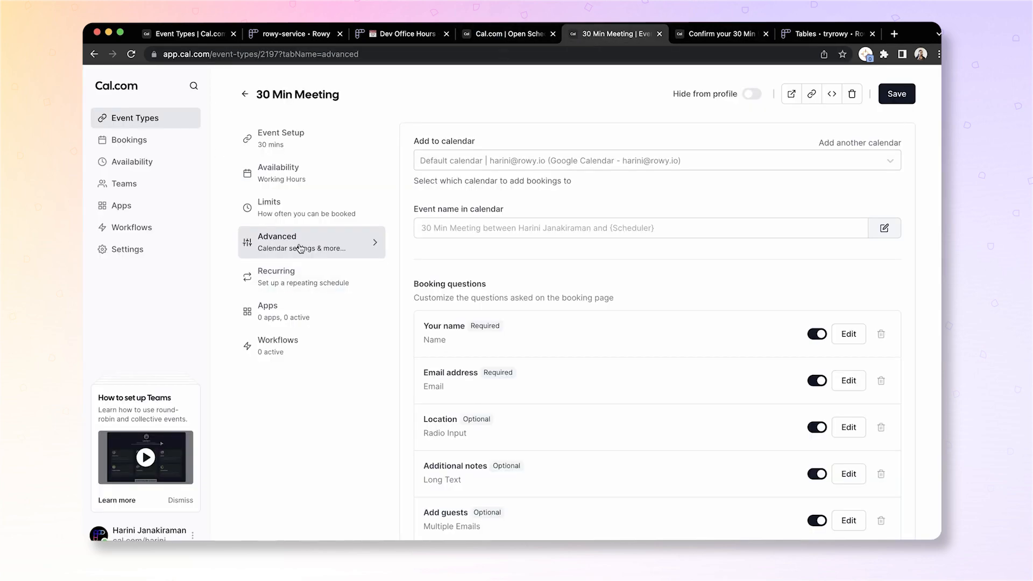
scroll(619, 396, "down", 4)
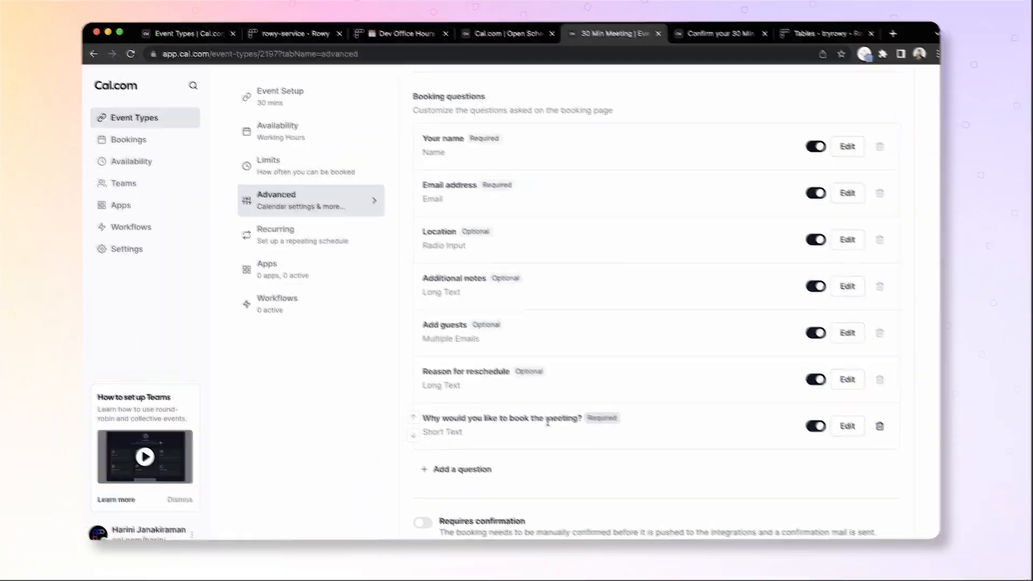
left_click(855, 427)
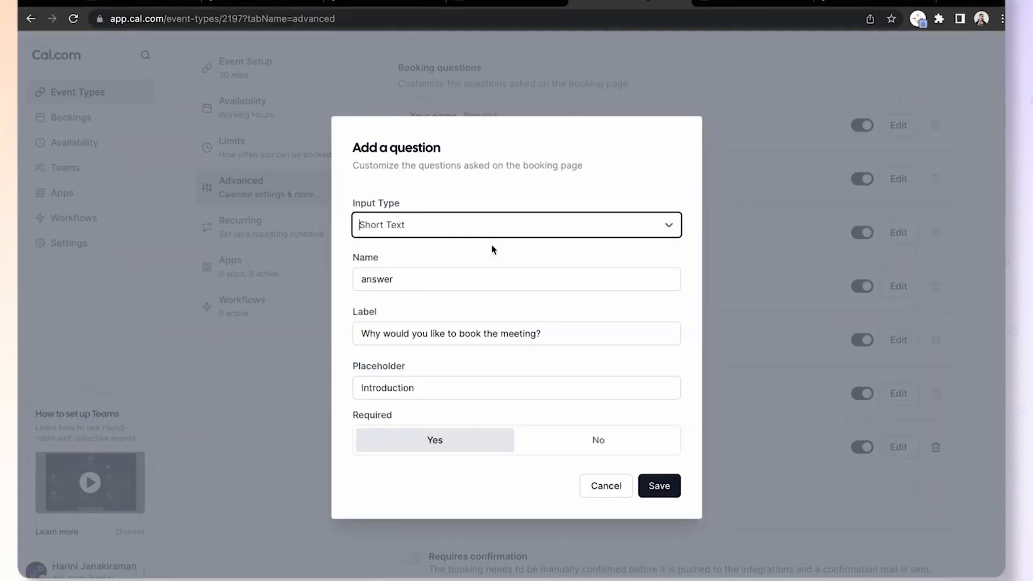
double_click(413, 279)
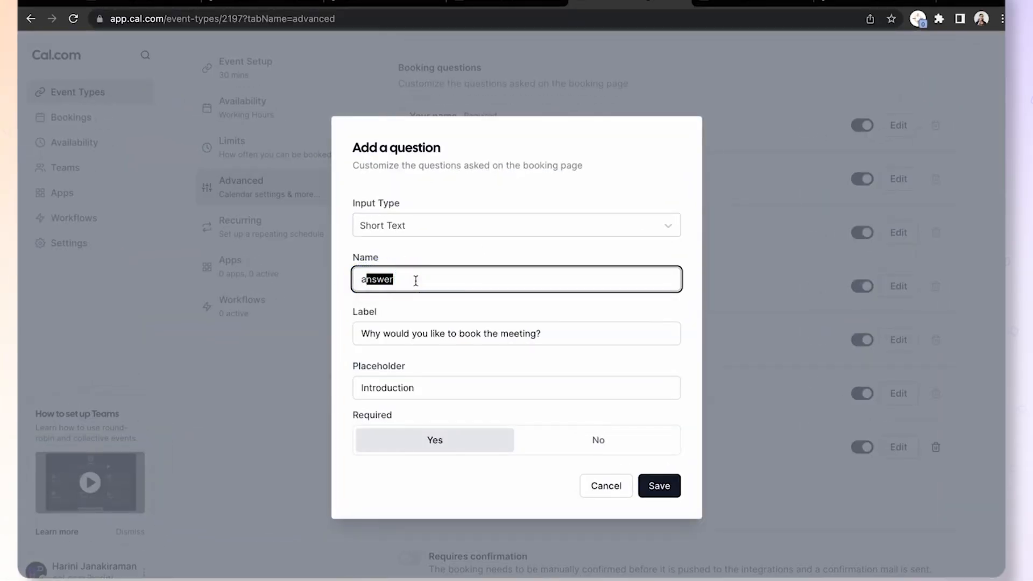
left_click(416, 280)
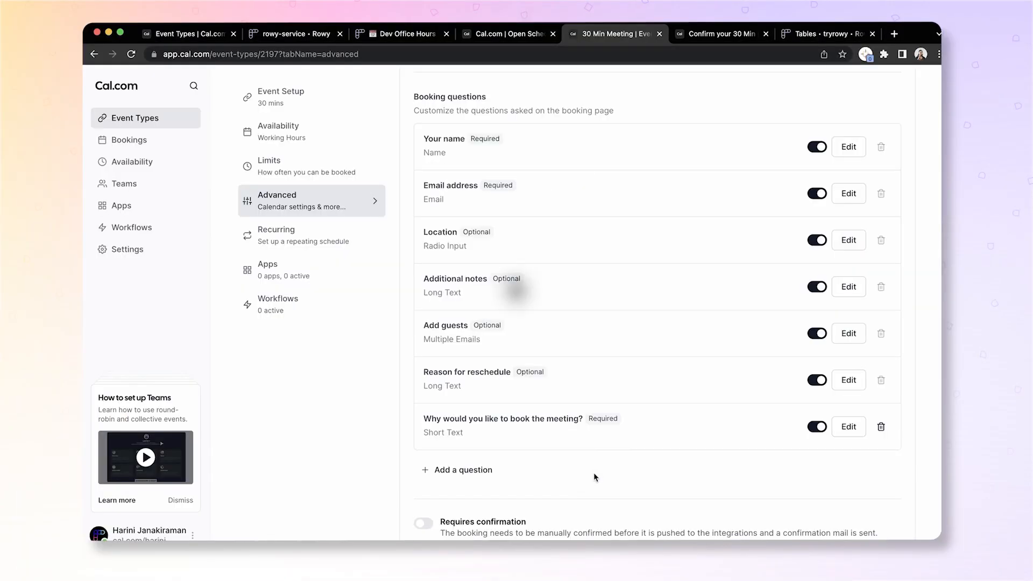
left_click(685, 34)
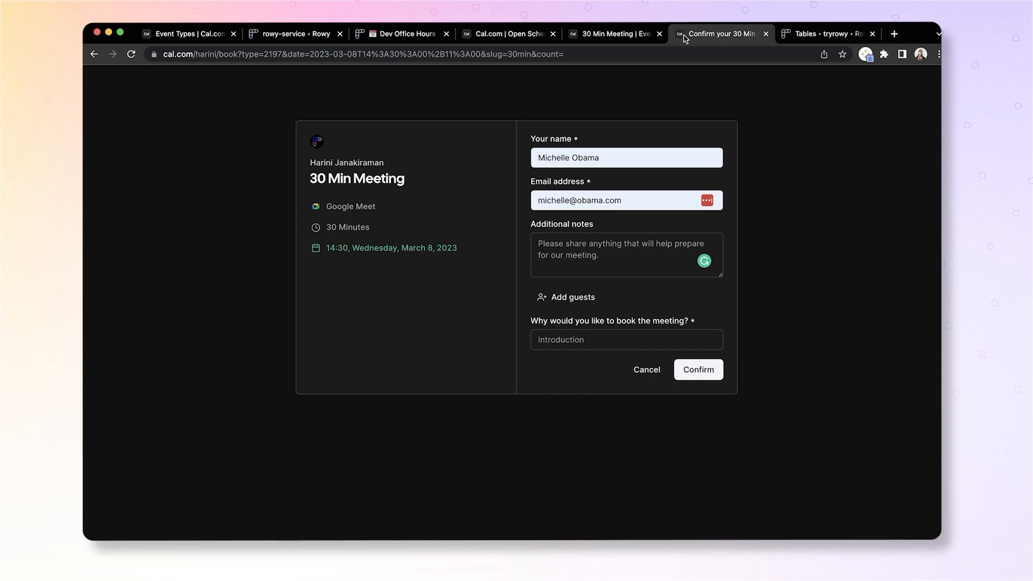
- Go to Workflows and create a new workflow
left_click(616, 33)
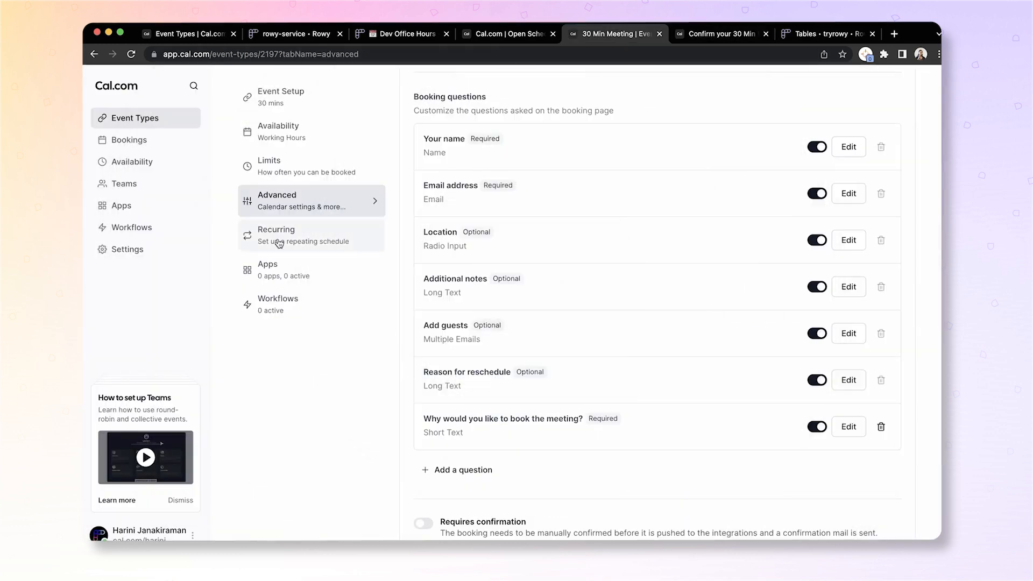
left_click(149, 233)
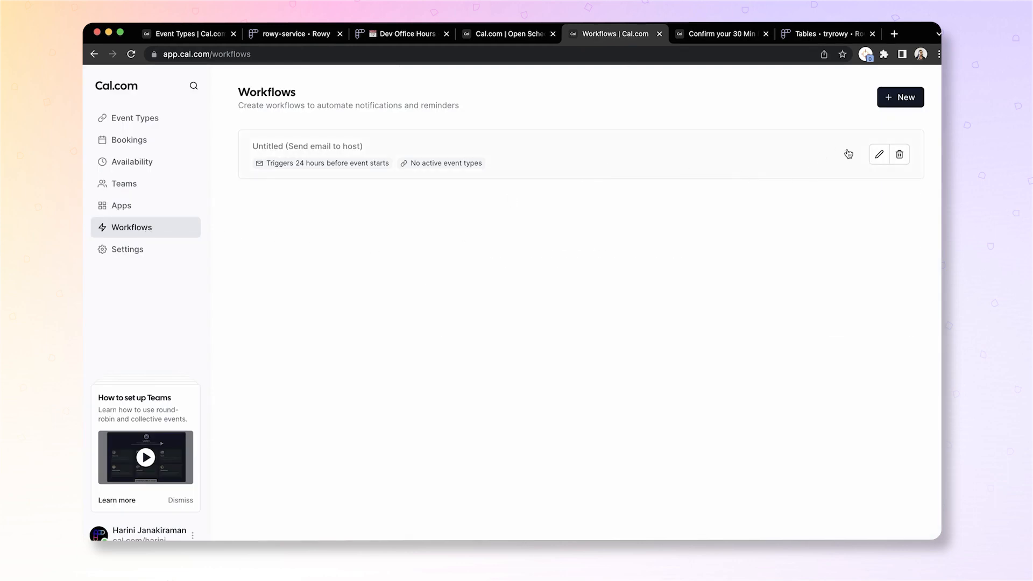
left_click(899, 100)
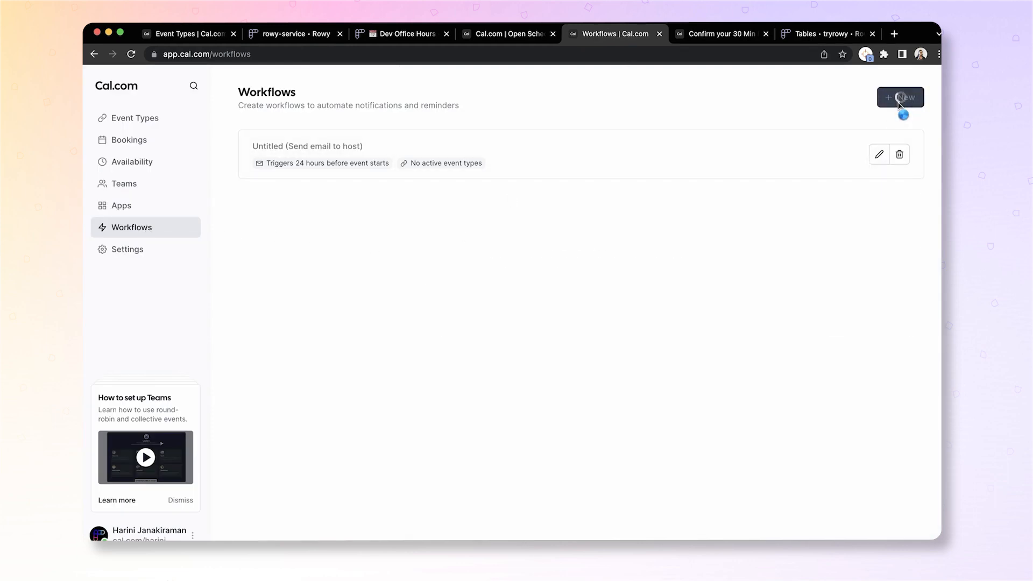
- Set the trigger to 'When new event is booked' and the action to 'Send email to attendee'
left_click(657, 225)
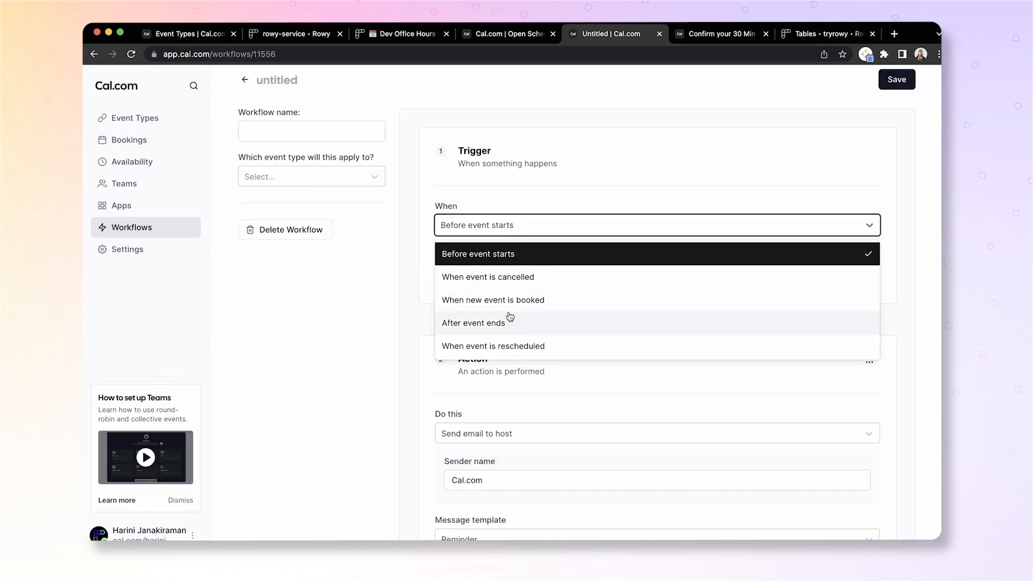
left_click(486, 300)
left_click(519, 381)
left_click(514, 437)
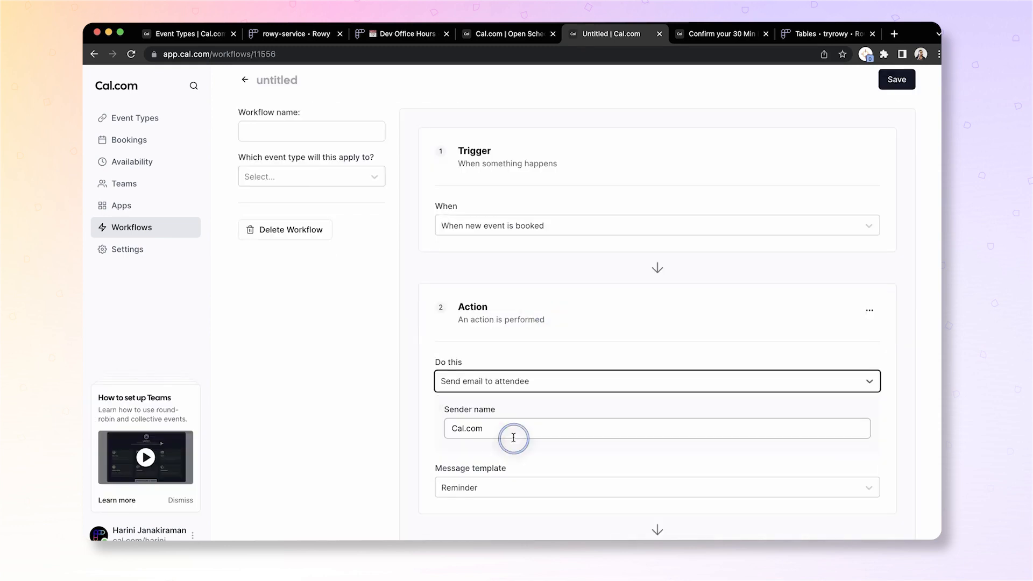
scroll(586, 452, "down", 2)
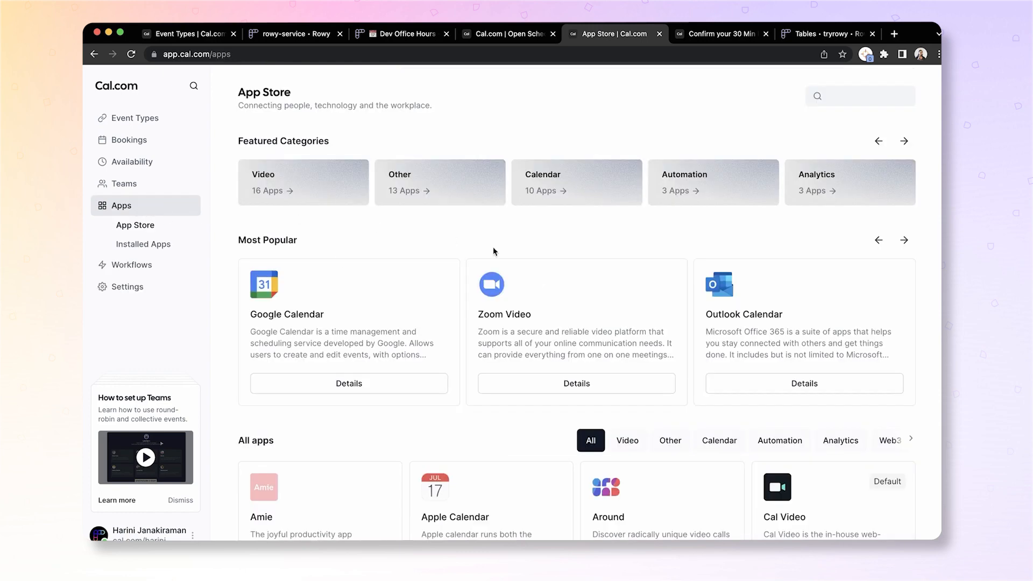
scroll(567, 358, "down", 1)
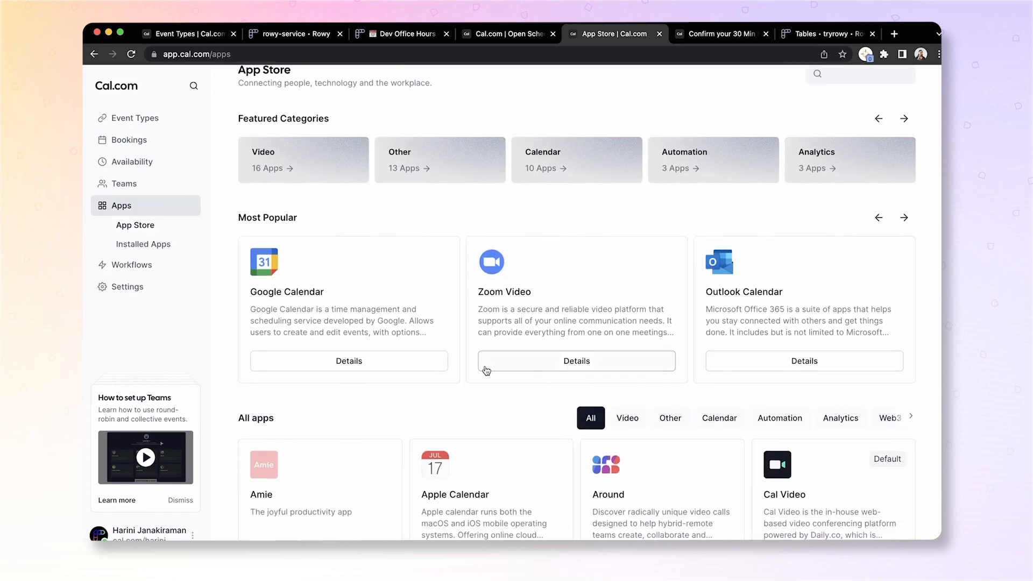
scroll(486, 369, "up", 1)
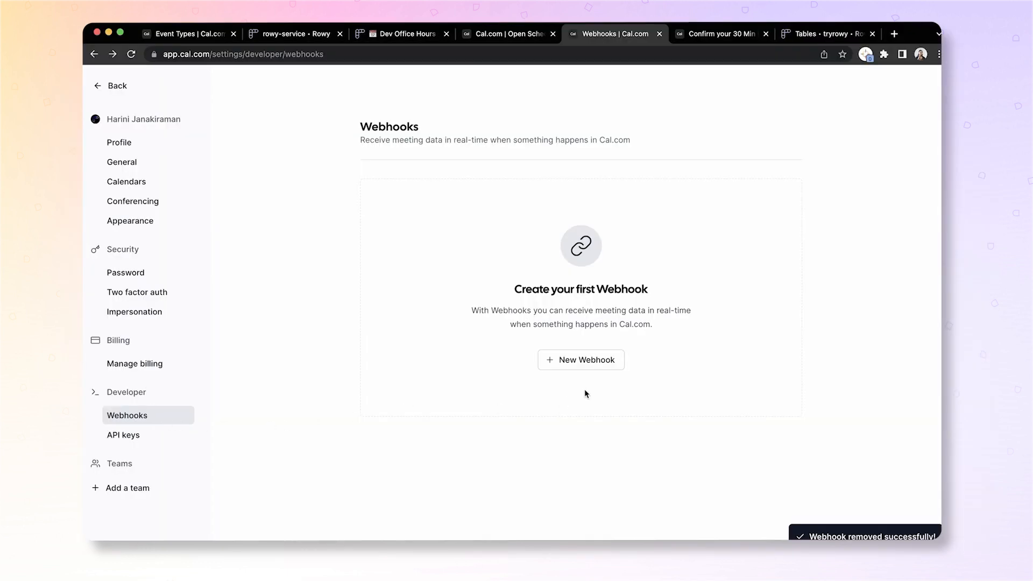
- Start a new webhook from the Webhooks settings page
left_click(576, 364)
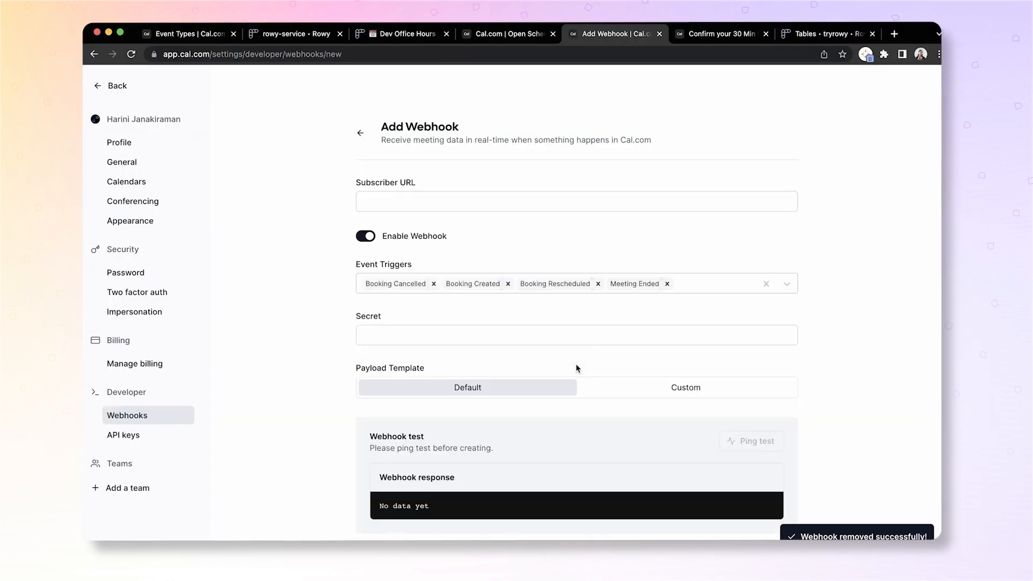
- Remove the Booking Cancelled and Meeting Ended triggers from the webhook
left_click(433, 284)
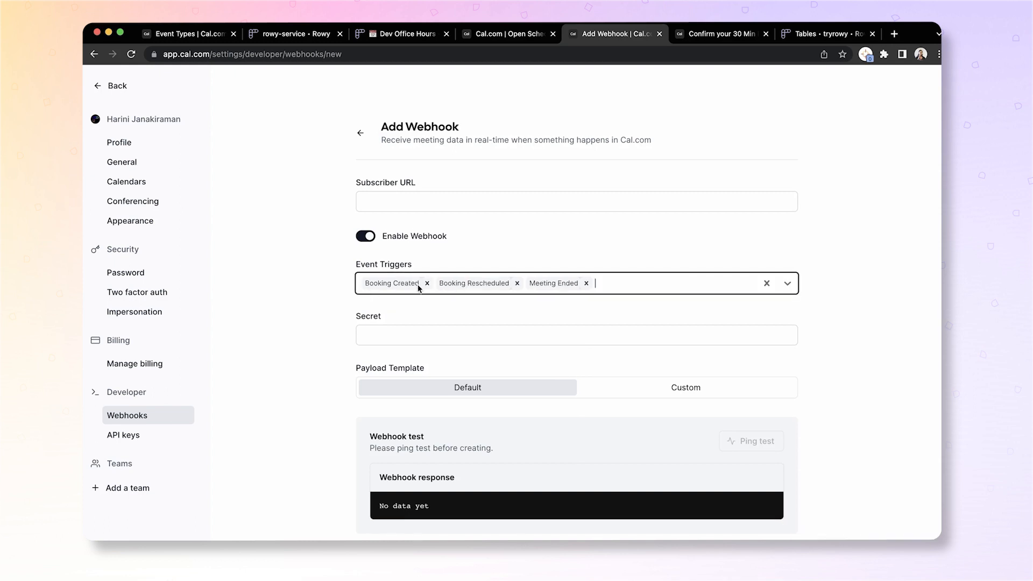
left_click(586, 283)
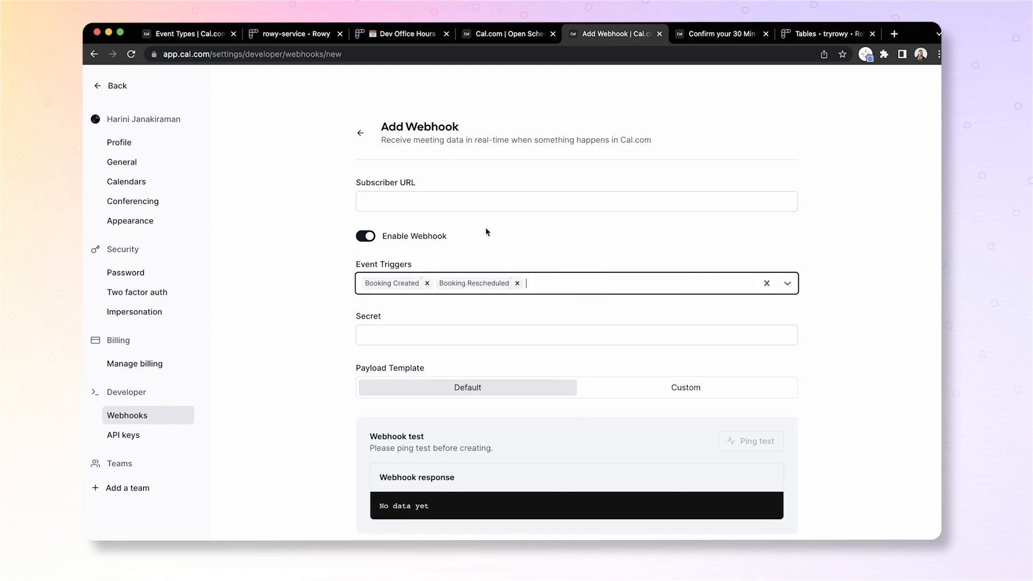
left_click(402, 337)
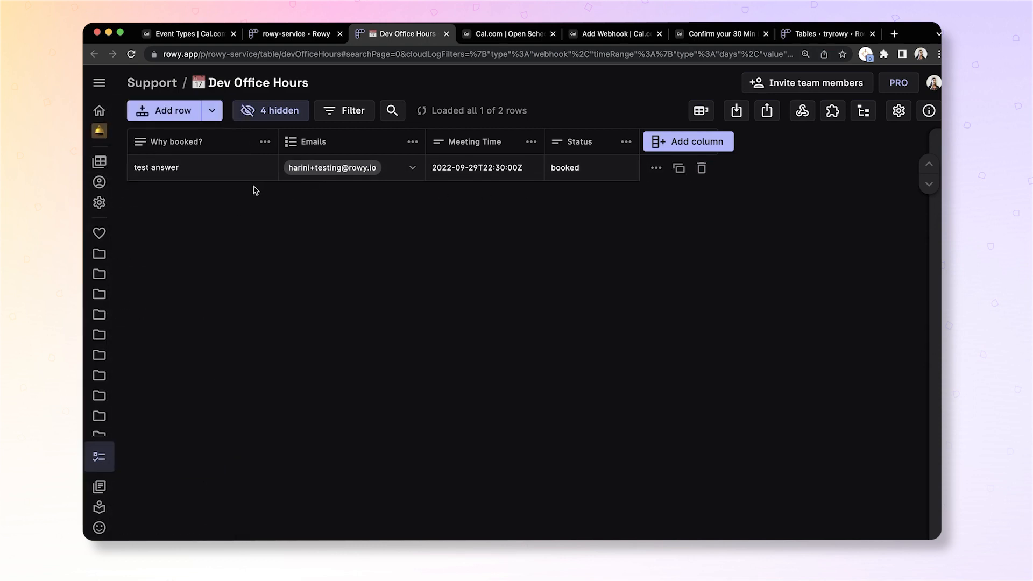
- Add a Basic webhook to the Rowy Dev Office Hours table to obtain its endpoint URL
left_click(805, 120)
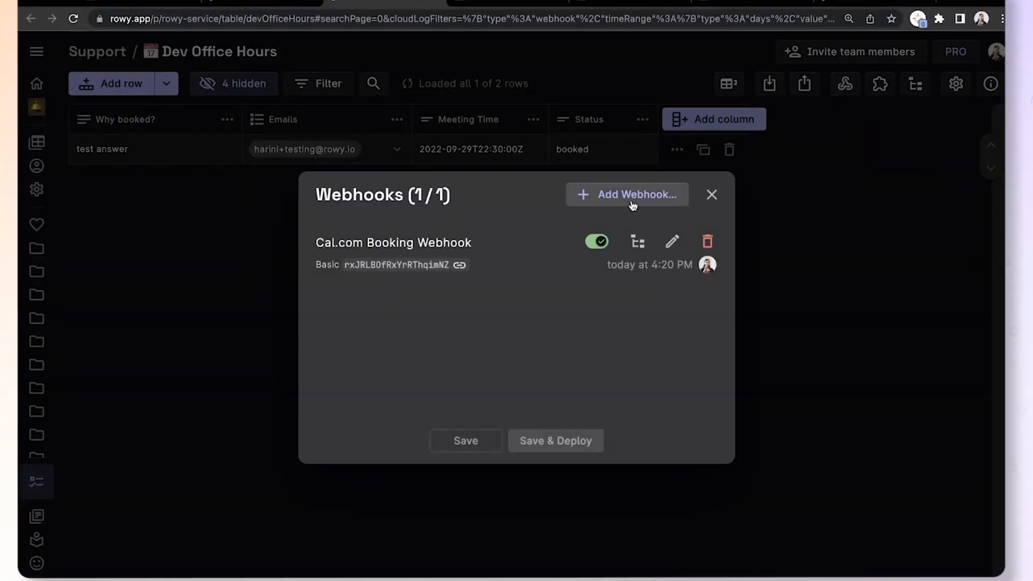
left_click(633, 204)
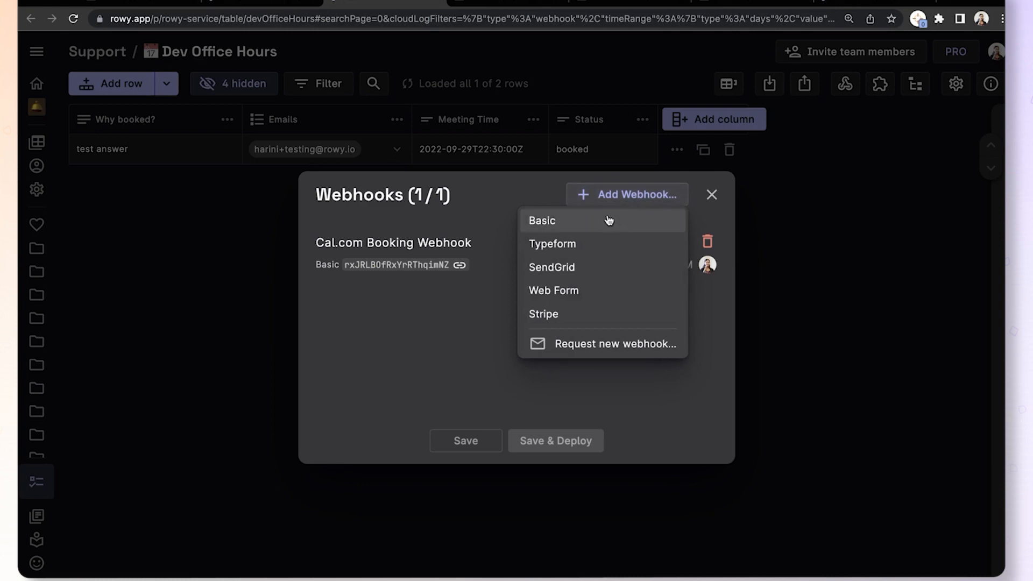
left_click(540, 227)
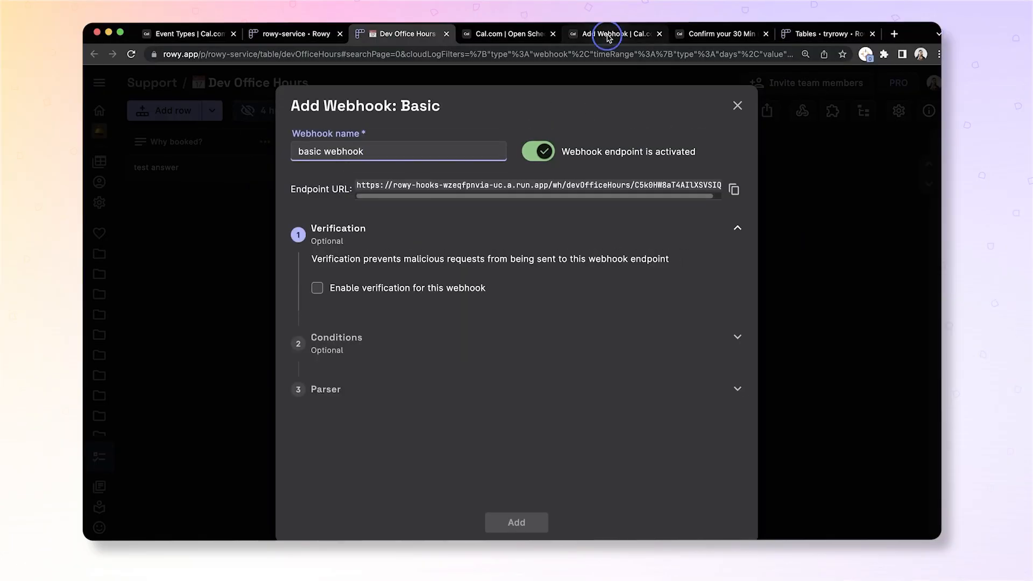
left_click(609, 34)
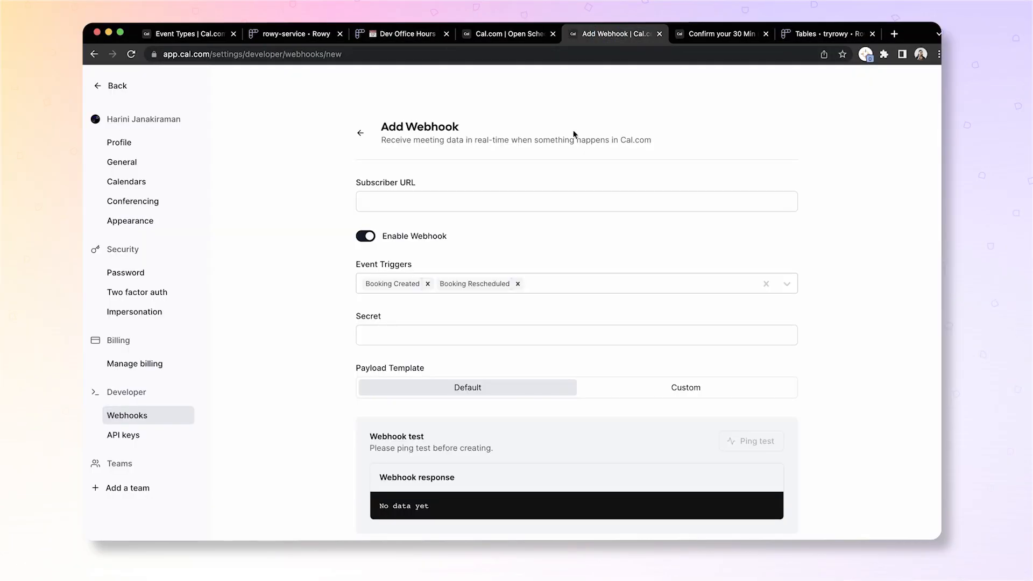
- Paste the Rowy endpoint URL as the Subscriber URL and create the Cal.com webhook
left_click(473, 202)
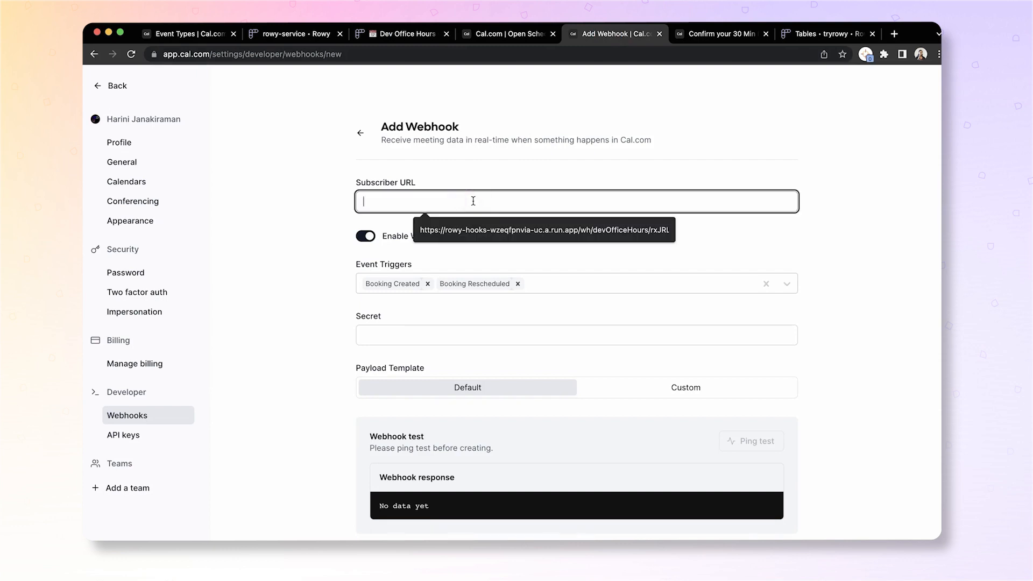
scroll(749, 489, "down", 2)
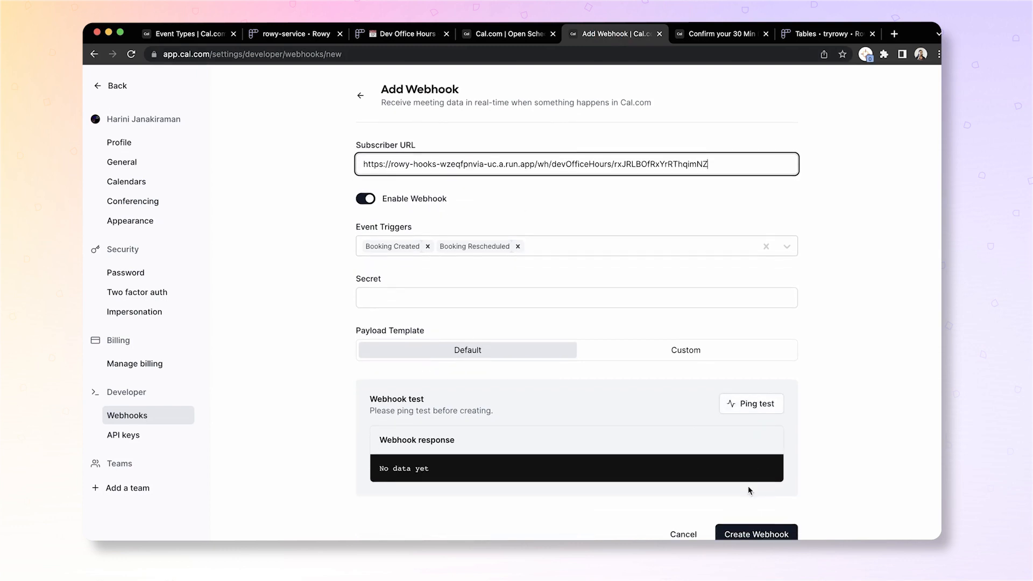
left_click(753, 533)
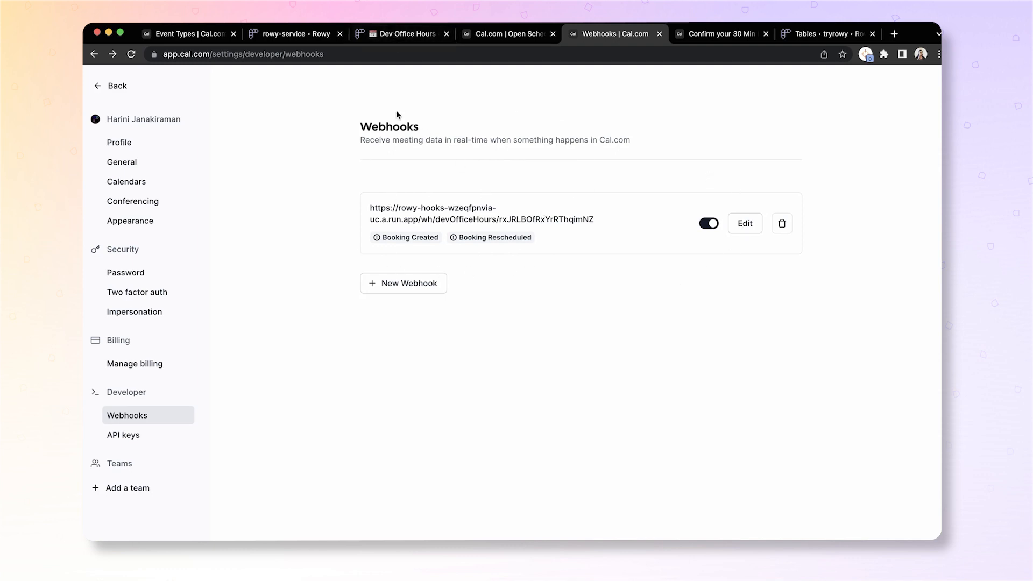
- In Rowy, check the draft webhook's Conditions, then close the Add Webhook: Basic dialog
left_click(377, 37)
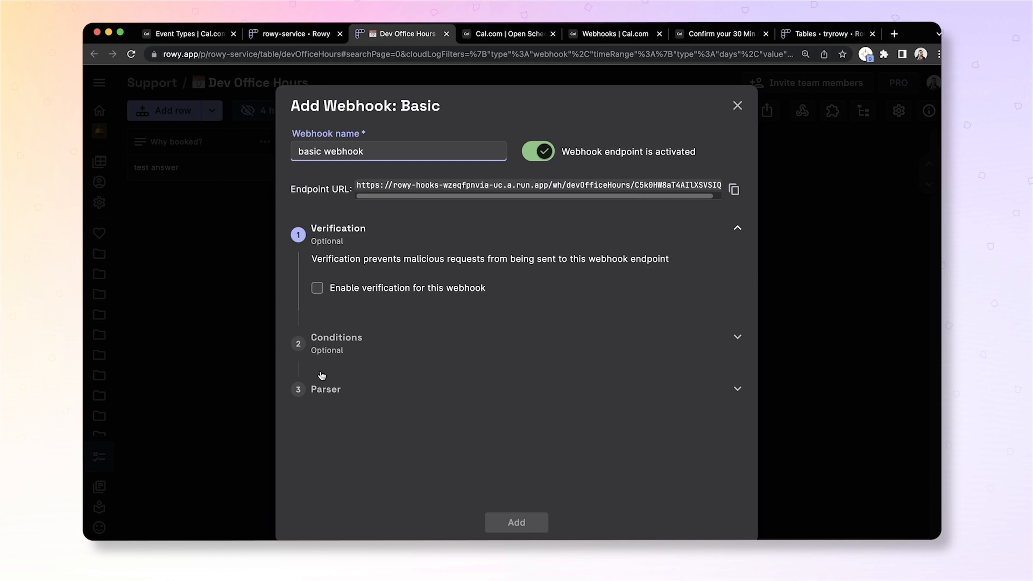
left_click(329, 354)
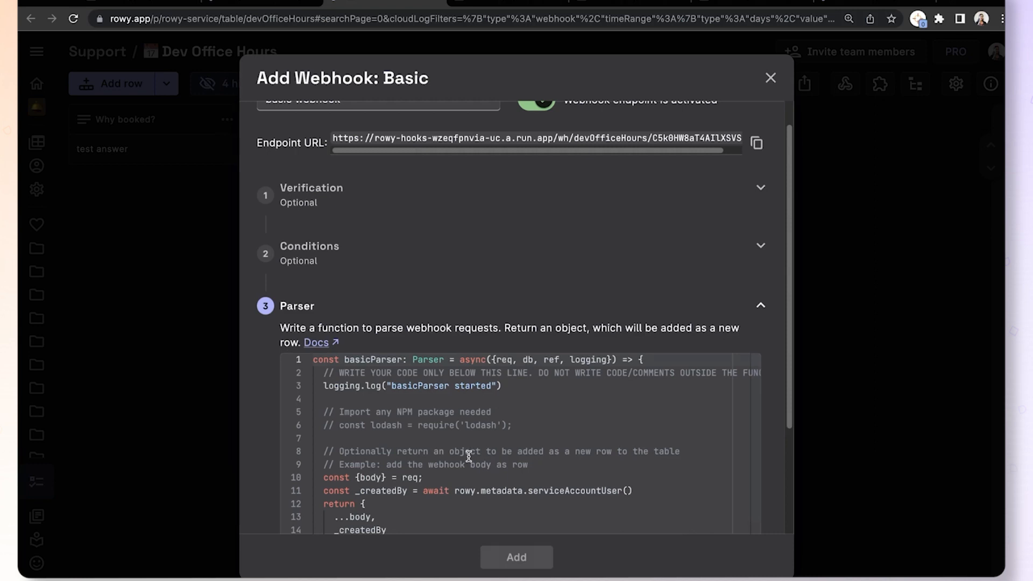
left_click(770, 78)
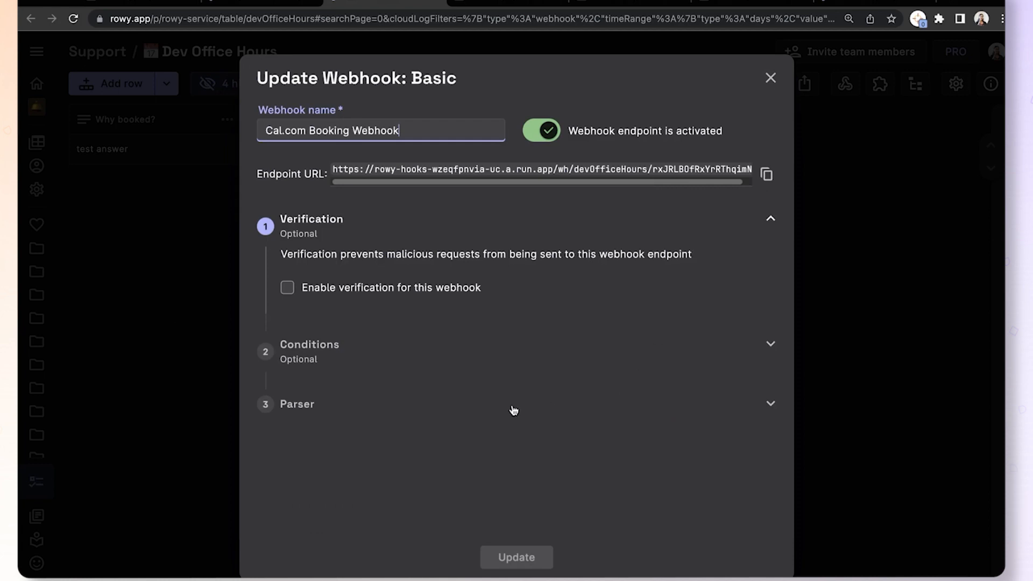
- Expand the Parser code and highlight every triggerEvent check for BOOKING_CREATED payloads
left_click(323, 412)
left_click_drag(790, 333, 790, 434)
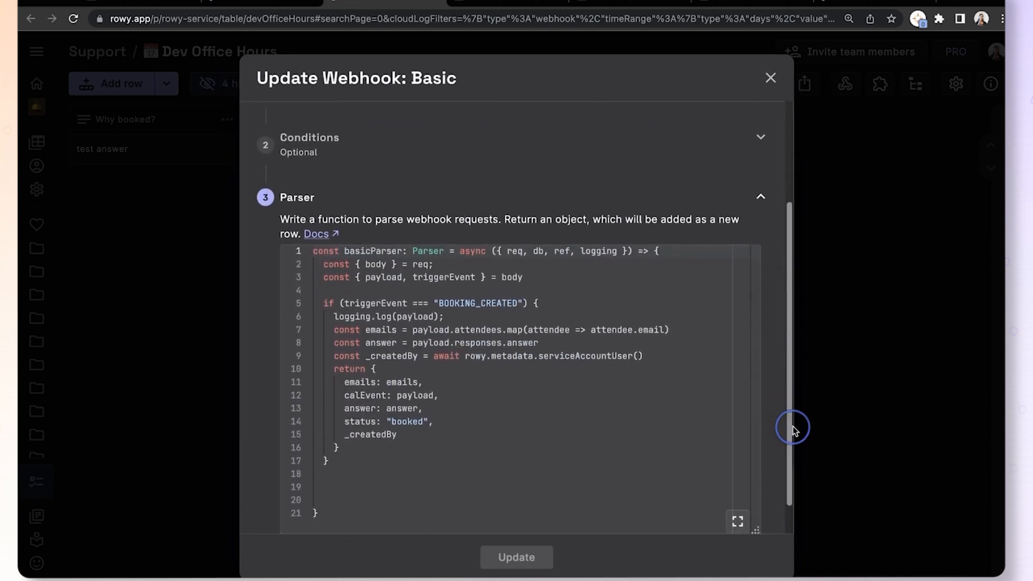
double_click(368, 305)
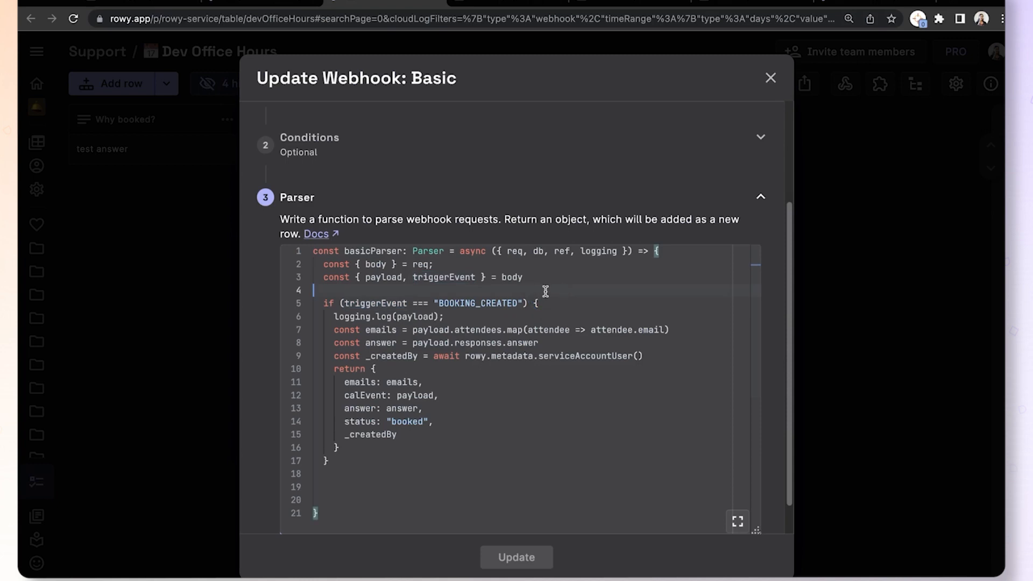
left_click(577, 284)
mouse_move(539, 254)
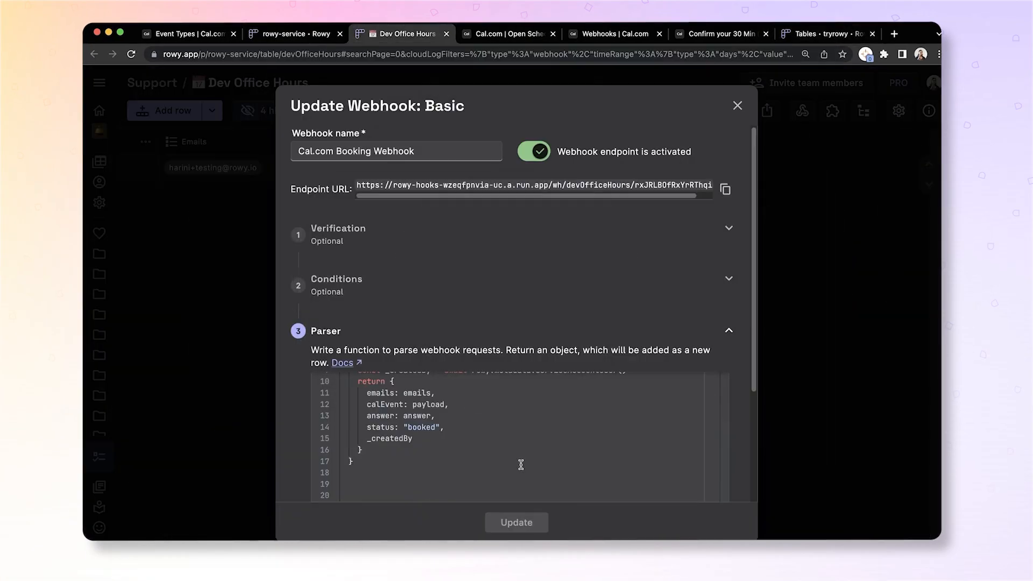
scroll(519, 463, "up", 5)
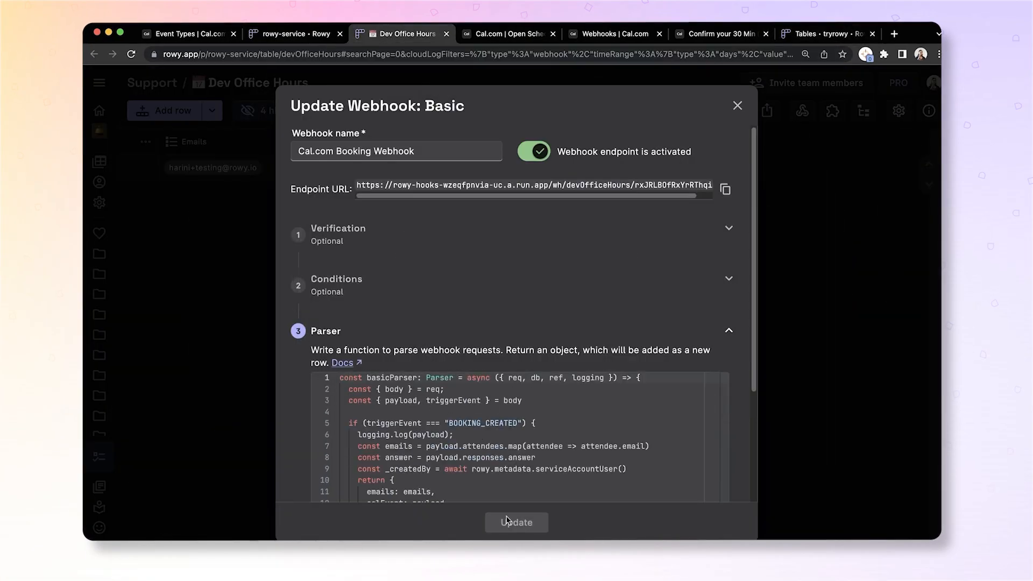
- Close the webhook editor and confirm the March 8, 2023 14:30 booking with an autofilled reason
left_click(737, 106)
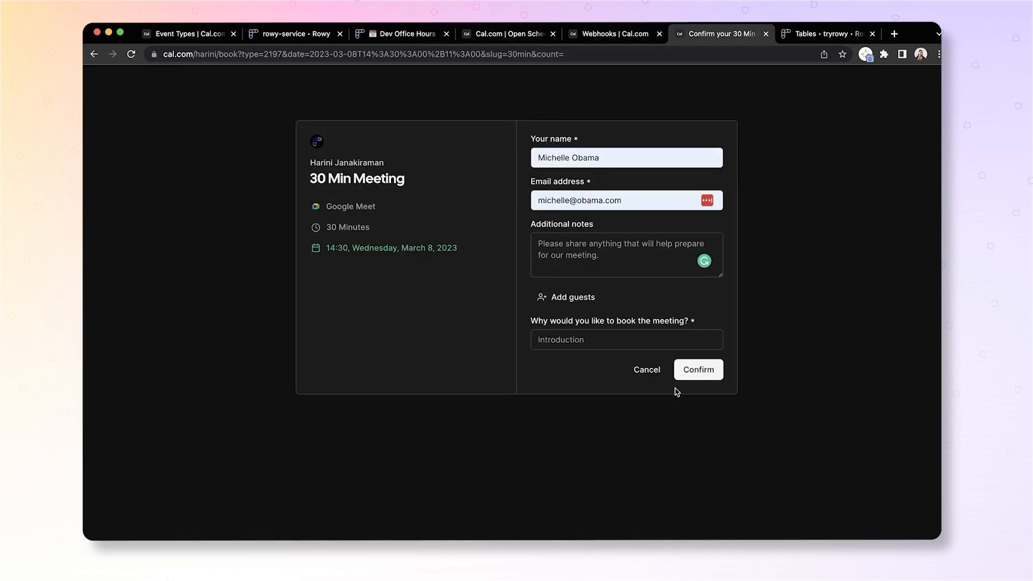
left_click(693, 370)
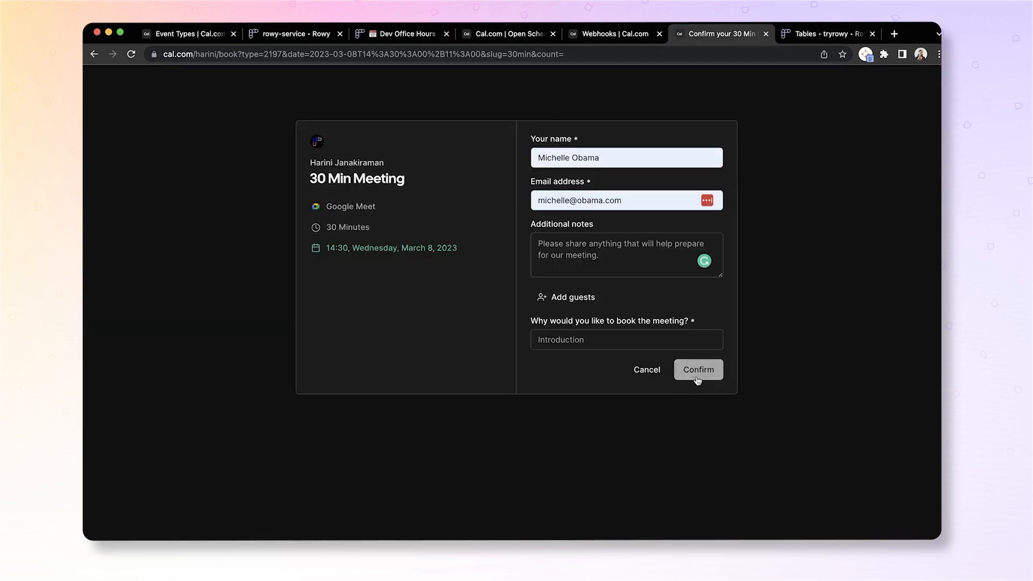
left_click(603, 342)
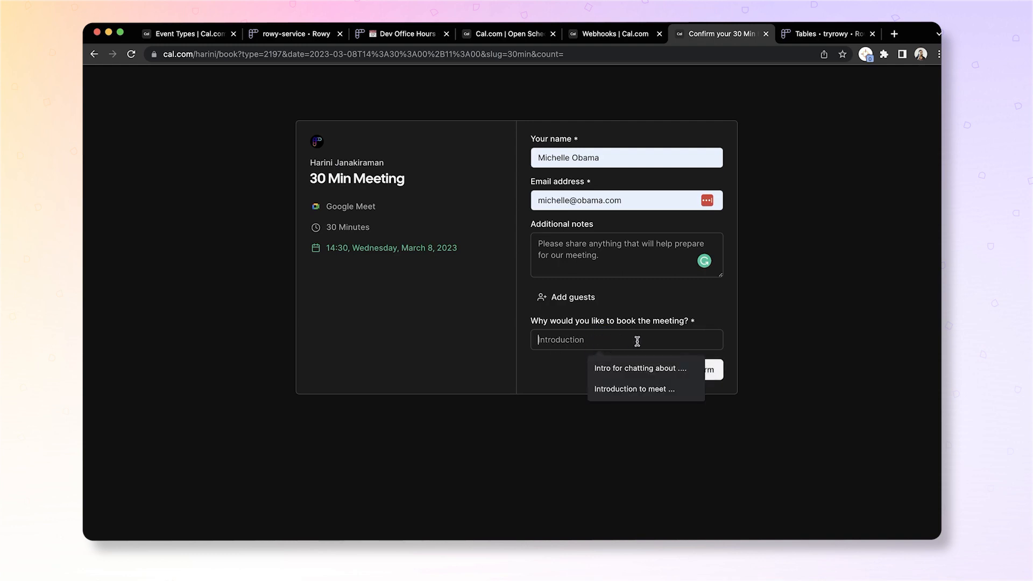
left_click(636, 376)
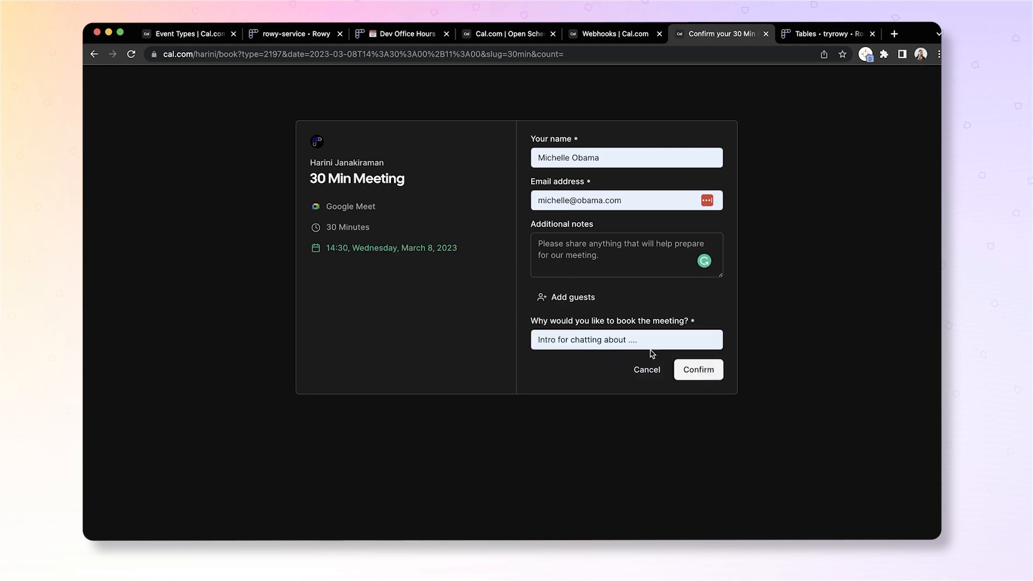
left_click(706, 380)
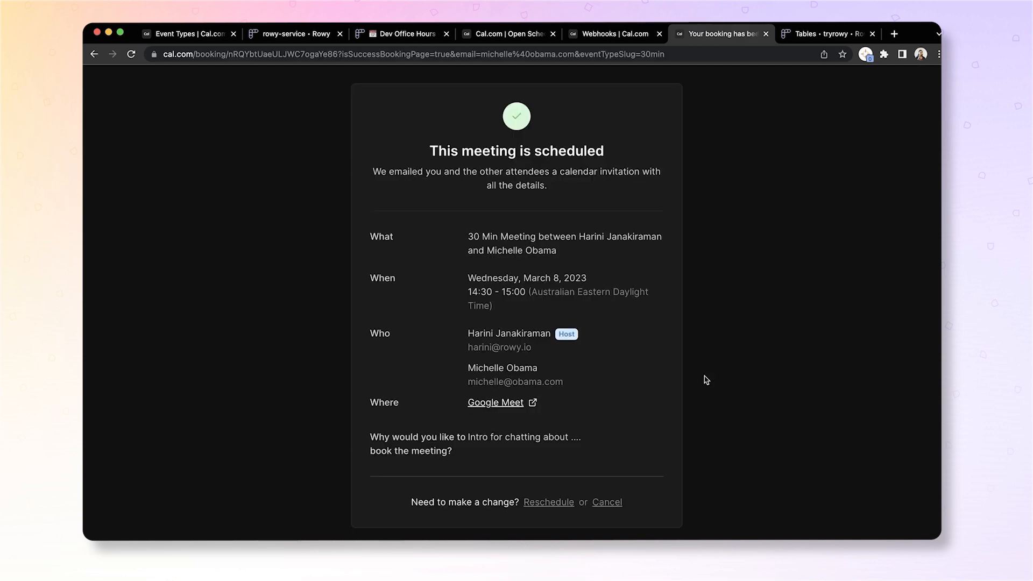
left_click(360, 35)
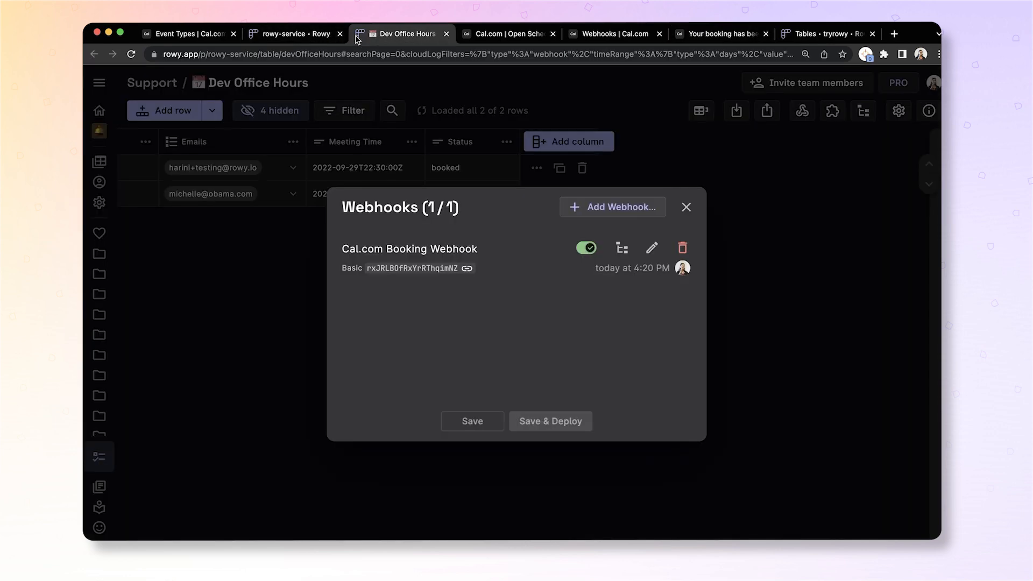
- Close the Webhooks list and check the new row's 2023-03-08T03:30:00Z meeting time and booked status
left_click(687, 207)
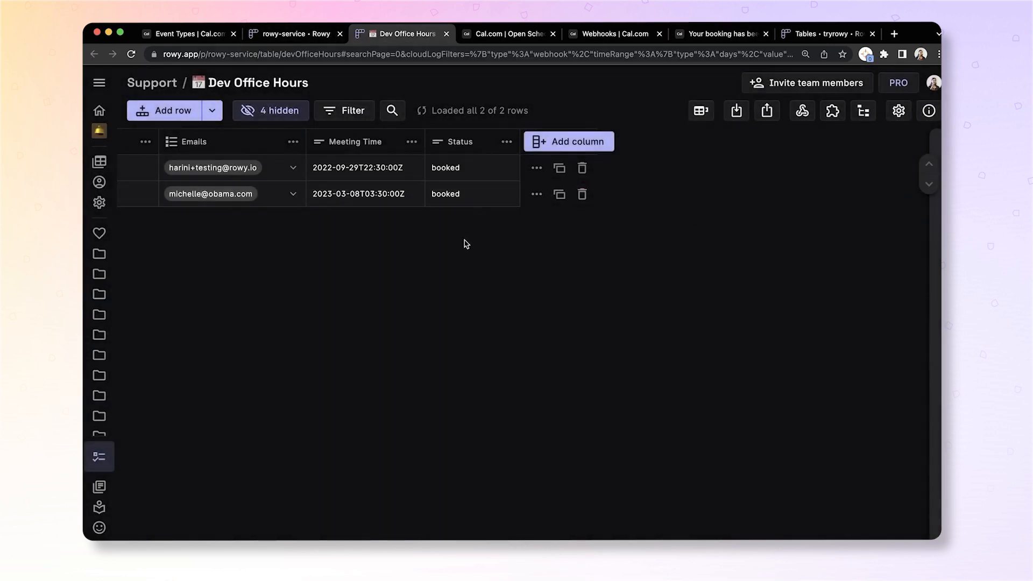
scroll(409, 245, "left", 3)
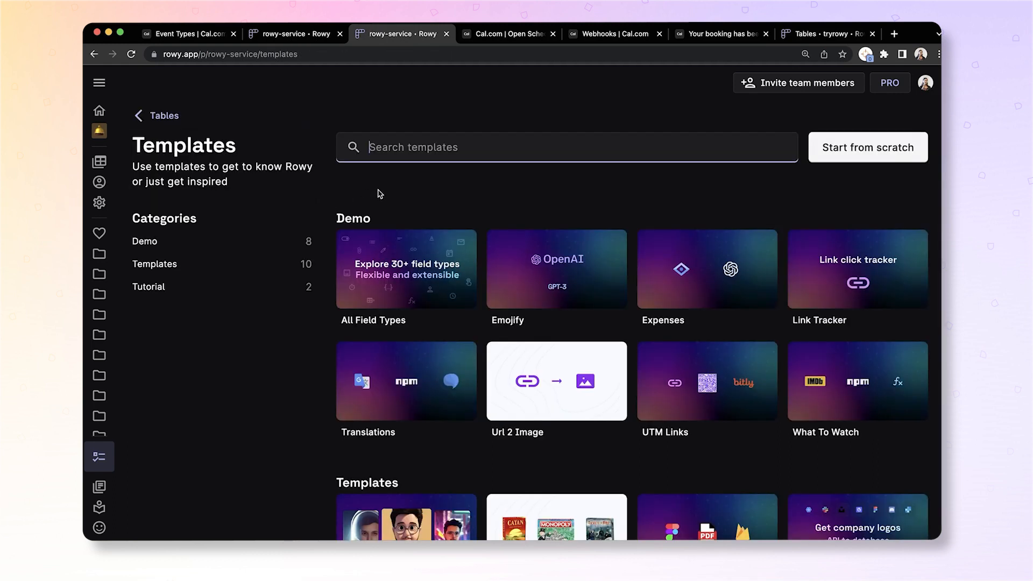
scroll(543, 321, "down", 1)
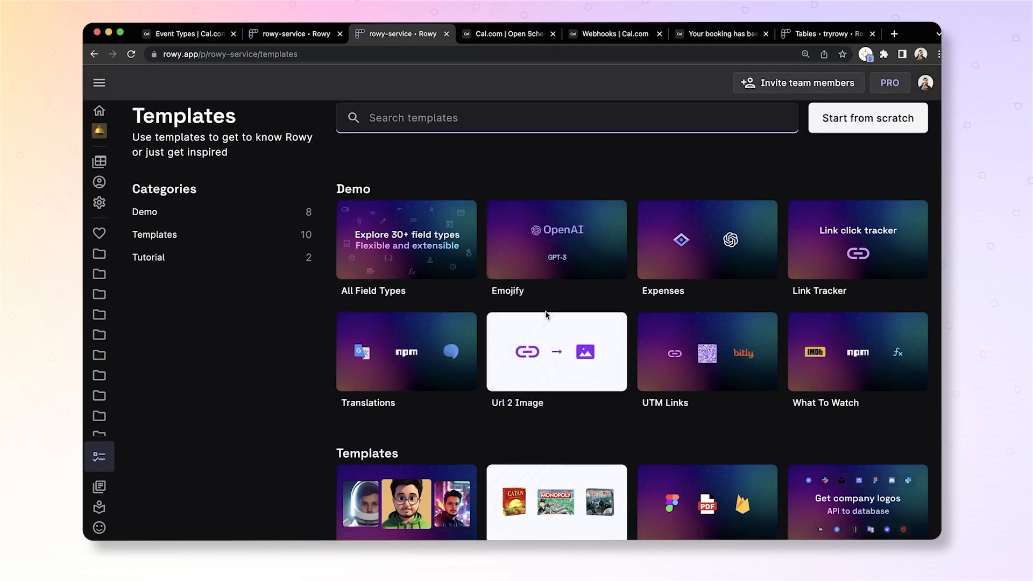
scroll(542, 315, "up", 1)
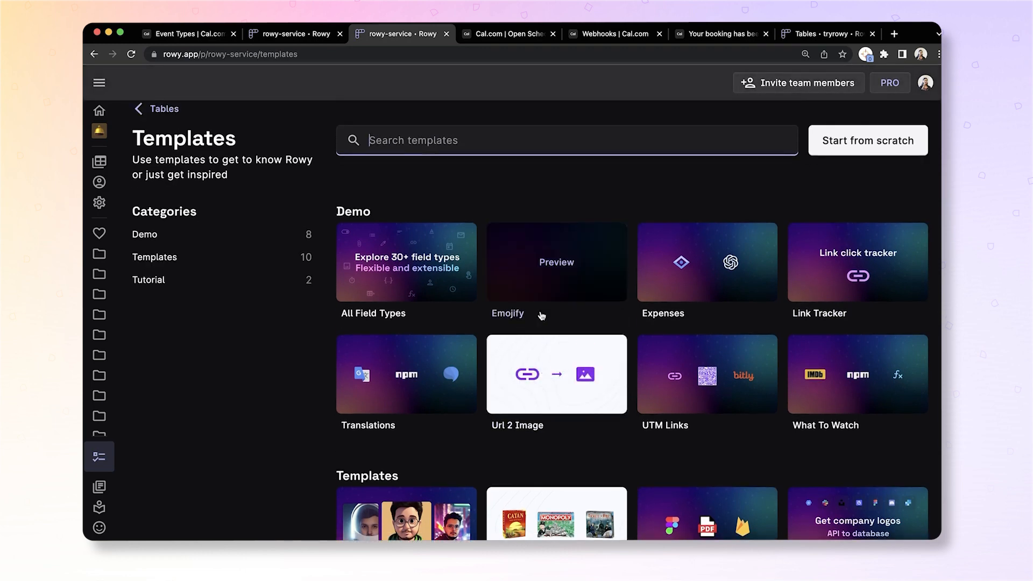